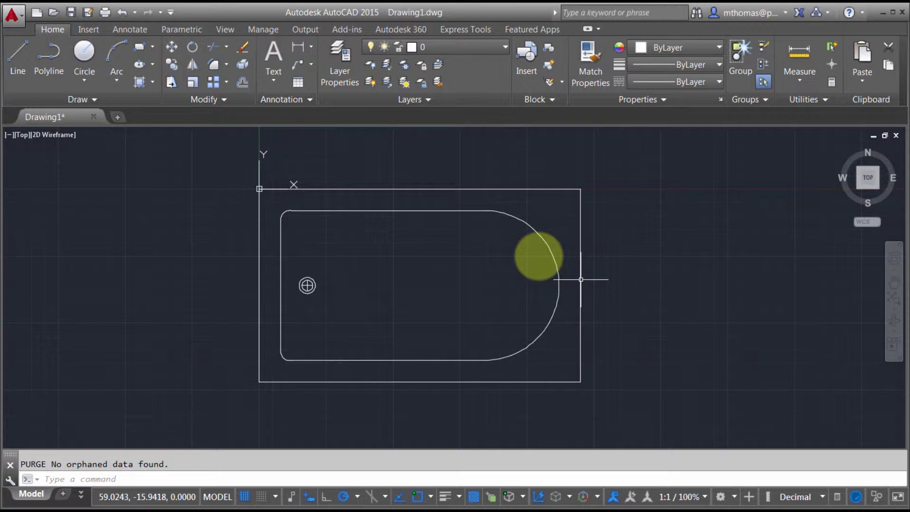
- Open the Block Editor's block-definition dialog from the Insert tab
left_click(89, 30)
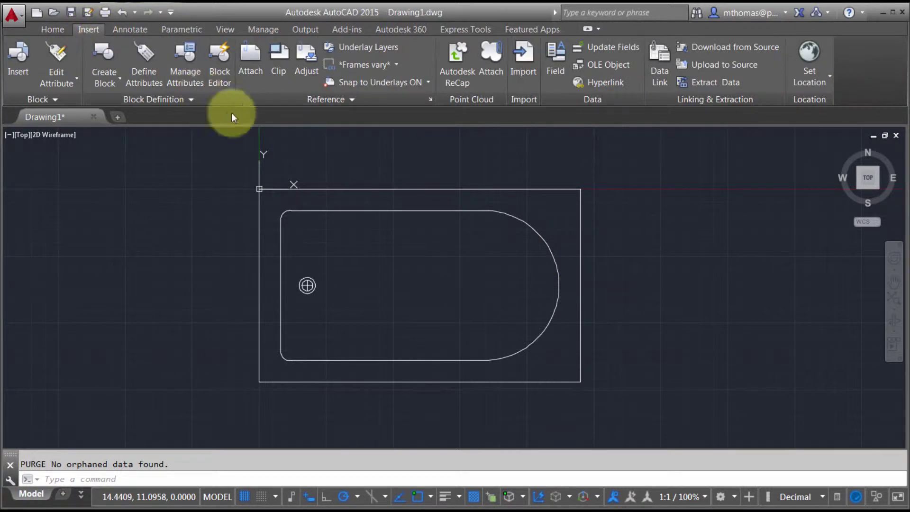
left_click(215, 56)
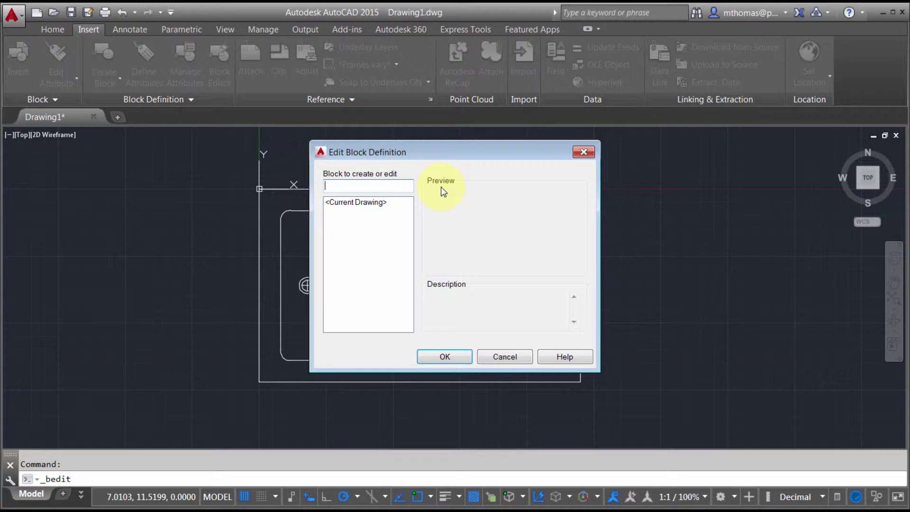
- Create a new block named TUB and open it for editing
type("TUB")
left_click(467, 357)
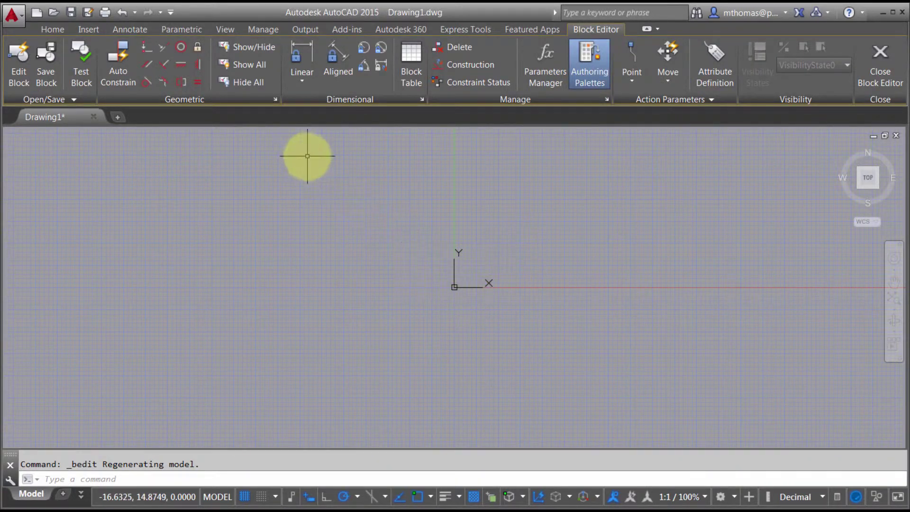
left_click(51, 27)
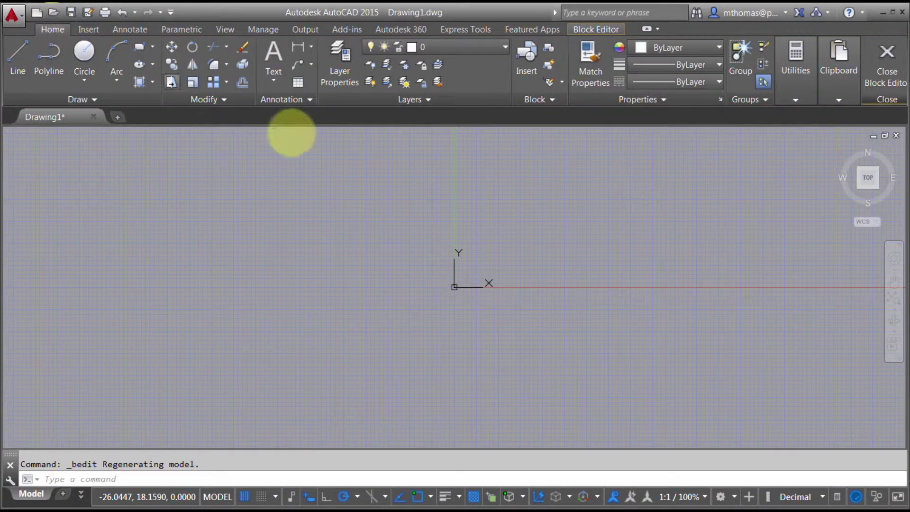
middle_click_drag(552, 237, 412, 274)
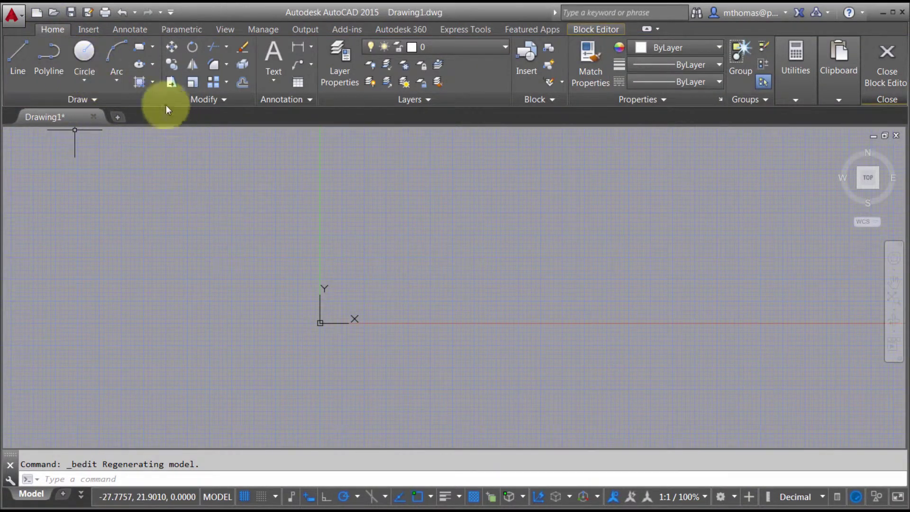
- Draw a 72 by 30 rectangle with its first corner at 0,0
left_click(140, 49)
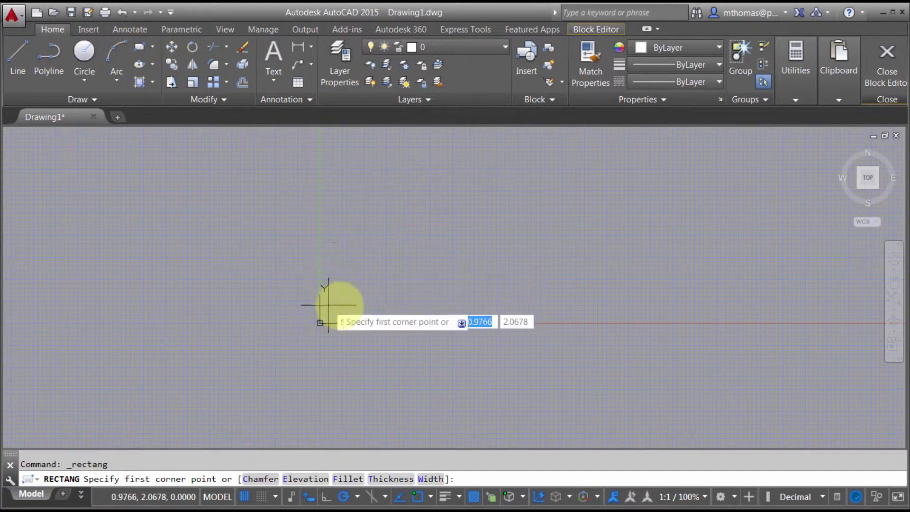
type("0,0")
key("Return")
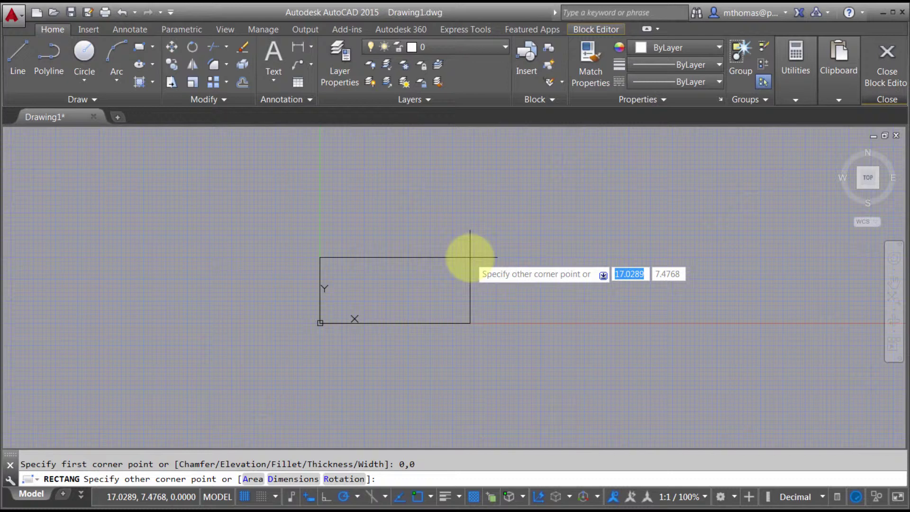
type("72")
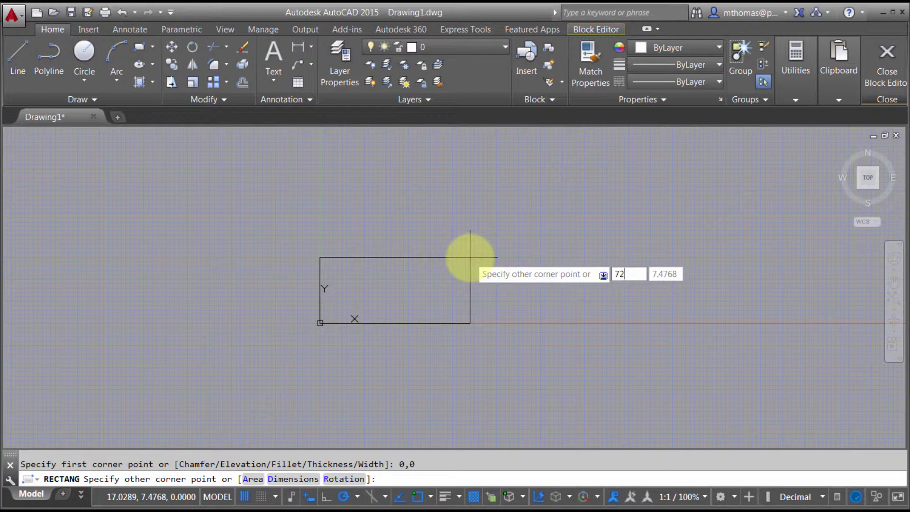
key("Tab")
type("30")
key("Return")
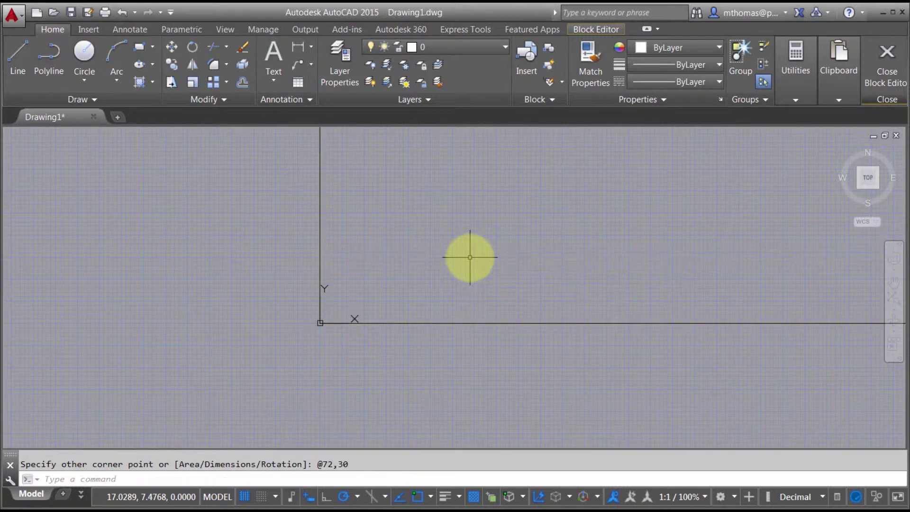
scroll(470, 258, "down", 4)
middle_click_drag(493, 251, 349, 284)
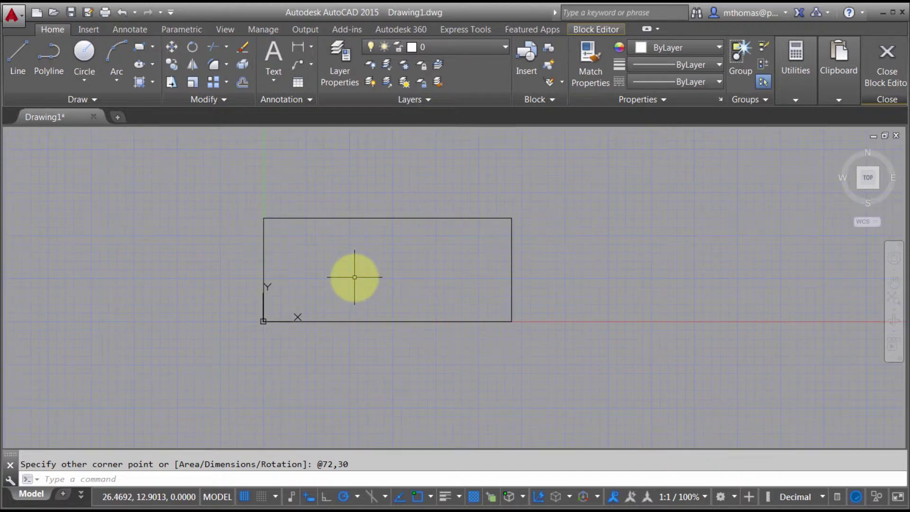
- Draw a center ellipse at the rectangle's centre, using Midpoint object snap
left_click(84, 82)
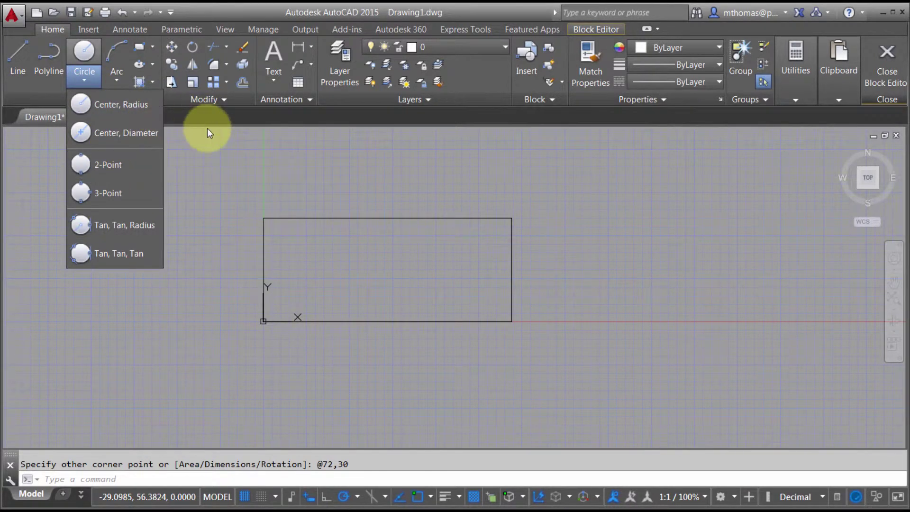
left_click(211, 154)
left_click(138, 64)
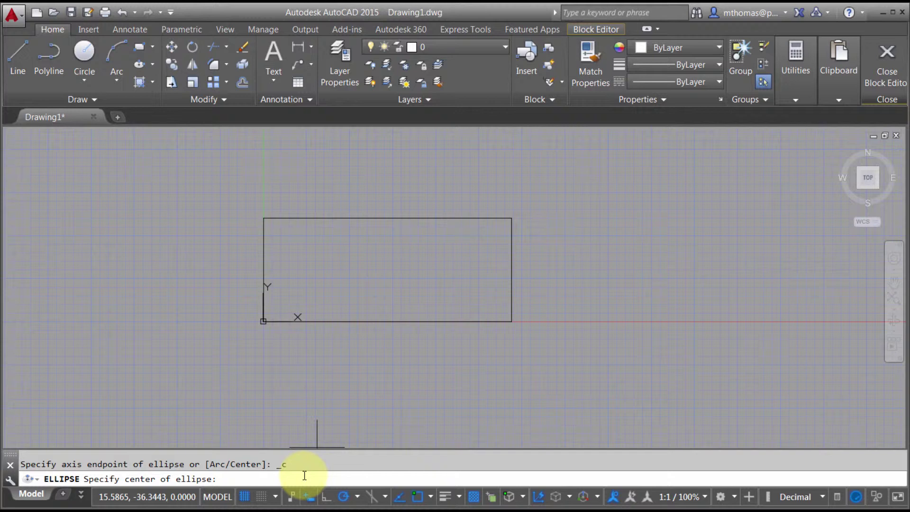
left_click(430, 497)
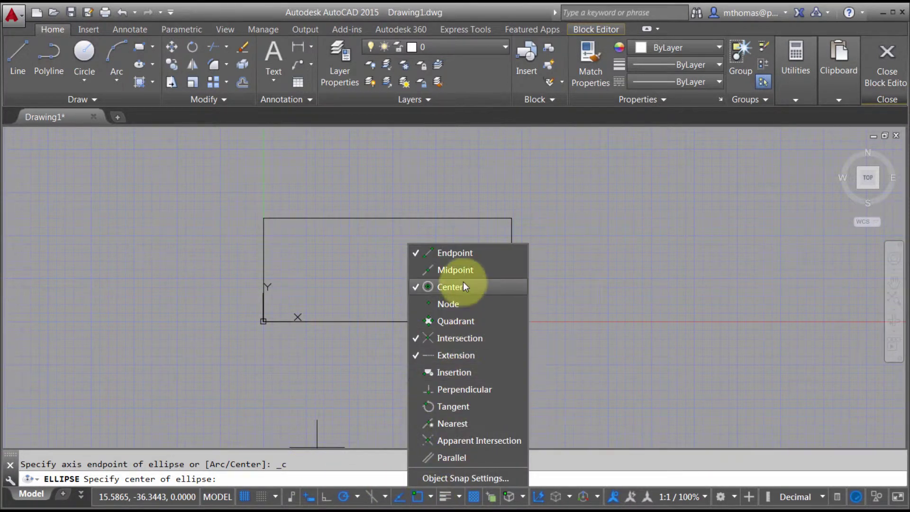
left_click(462, 269)
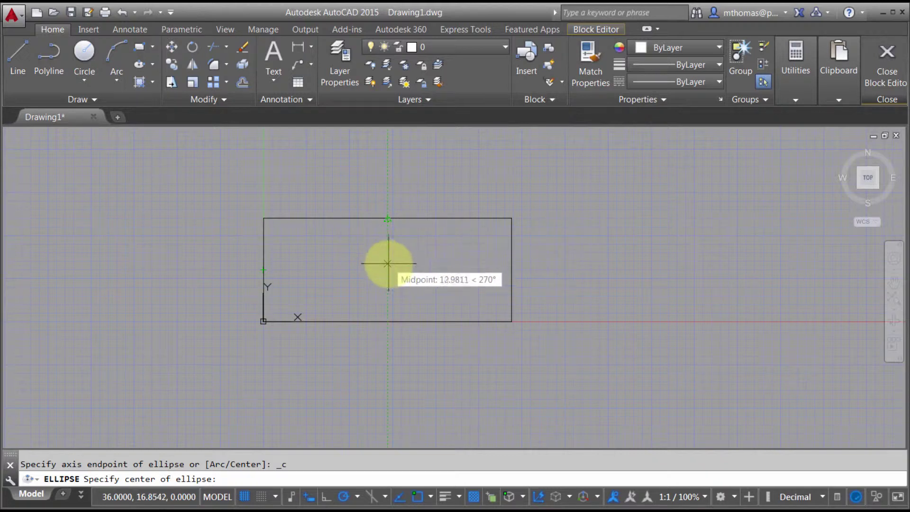
left_click(388, 270)
left_click(495, 270)
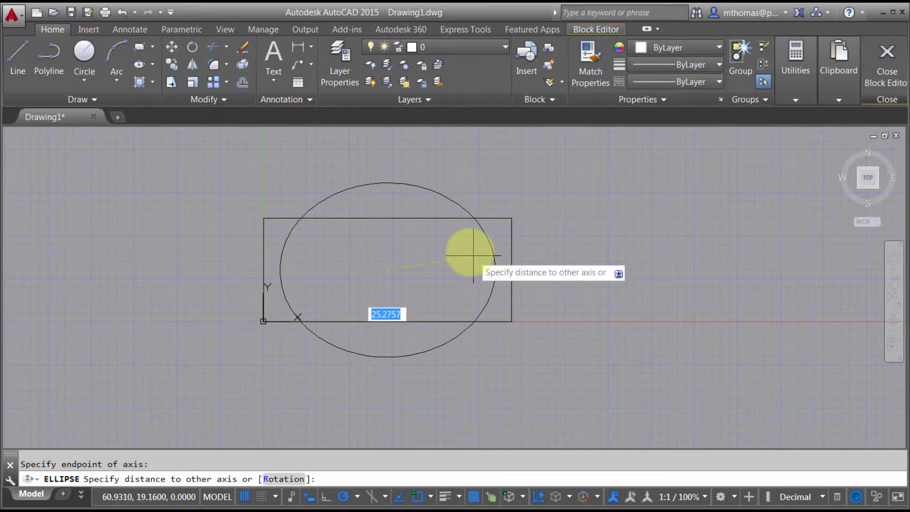
left_click(421, 251)
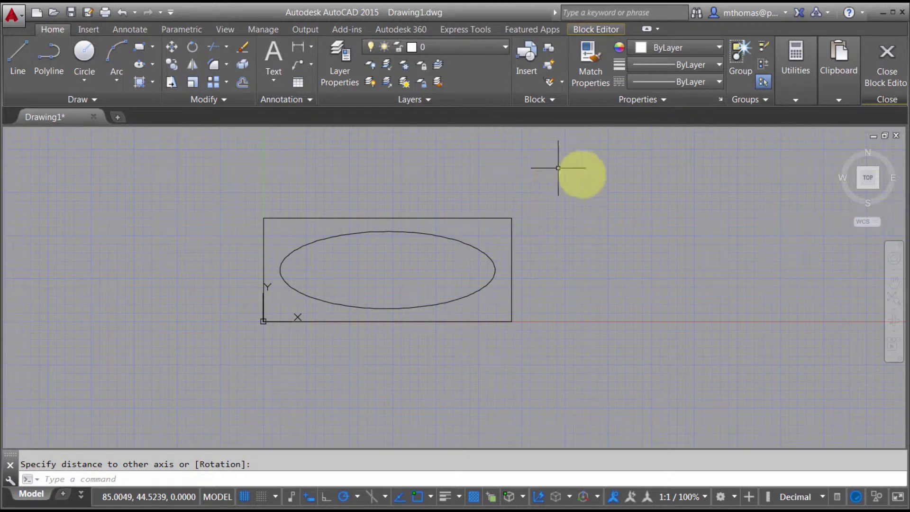
- Close the Block Editor, saving the changes to the TUB block
left_click(864, 75)
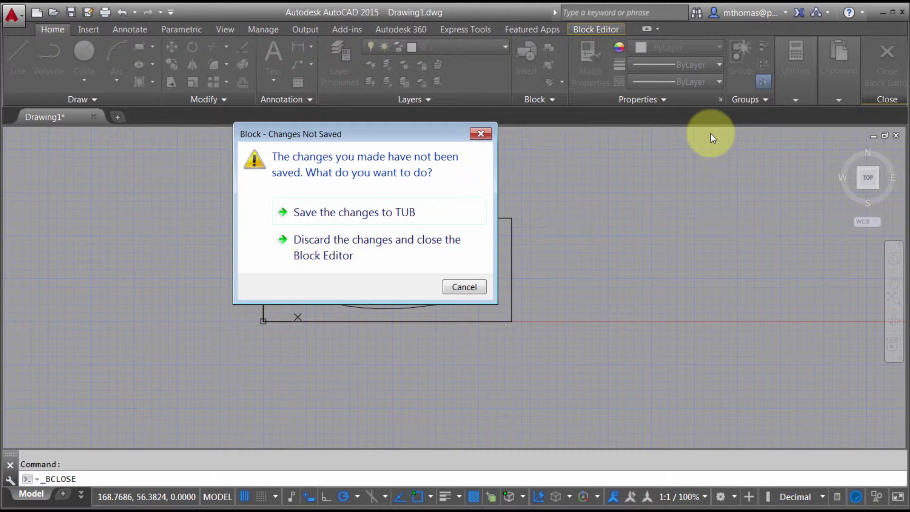
left_click(403, 213)
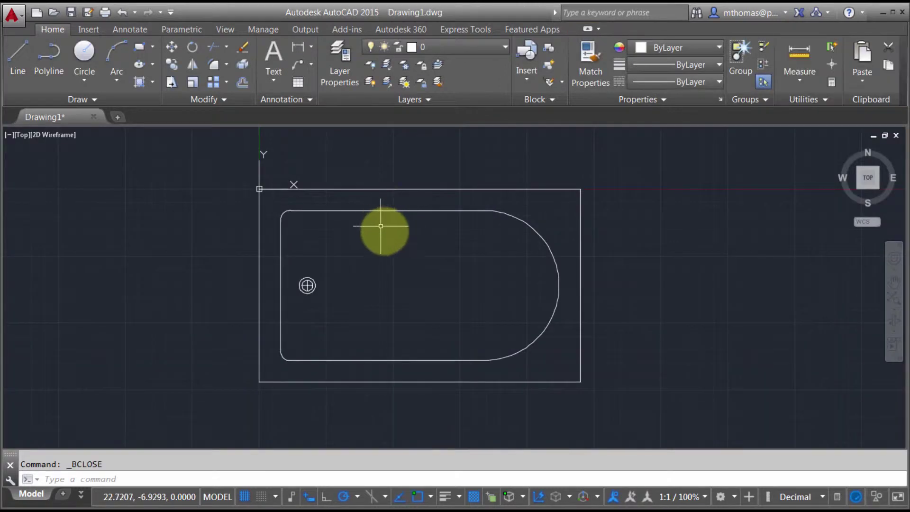
scroll(382, 230, "down", 2)
middle_click_drag(400, 177, 417, 209)
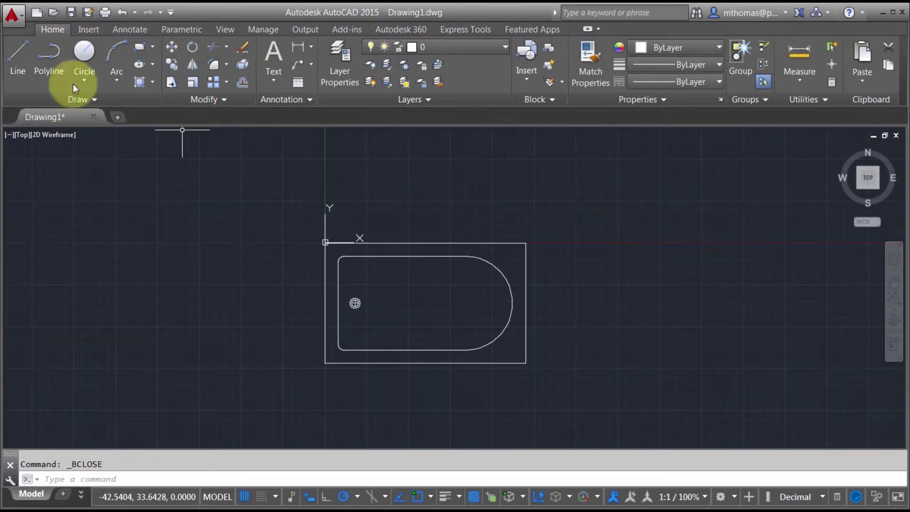
- Insert the ellipse block from the block gallery above the tub
left_click(93, 29)
left_click(20, 87)
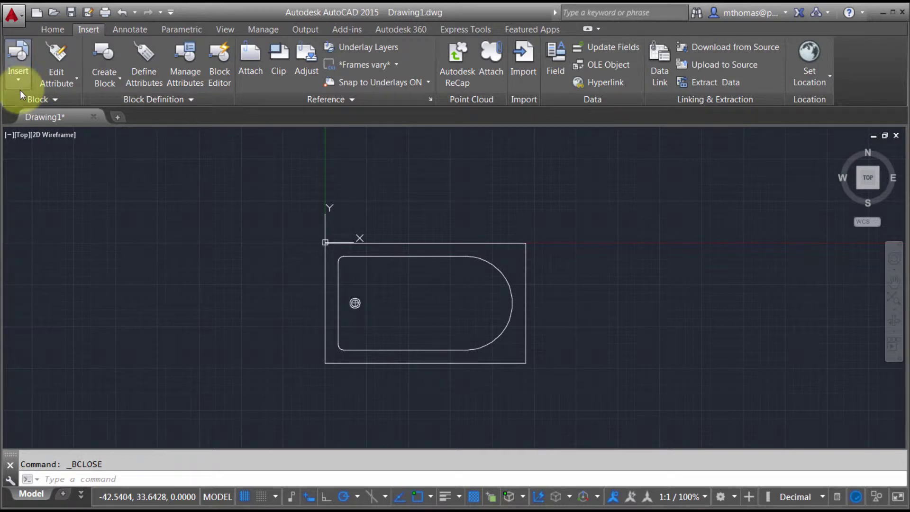
left_click(46, 126)
scroll(365, 321, "down", 2)
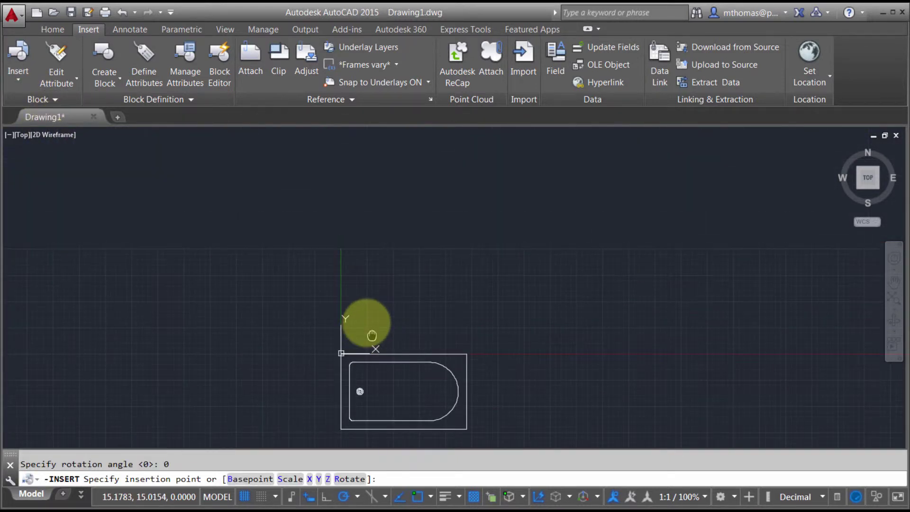
left_click(340, 266)
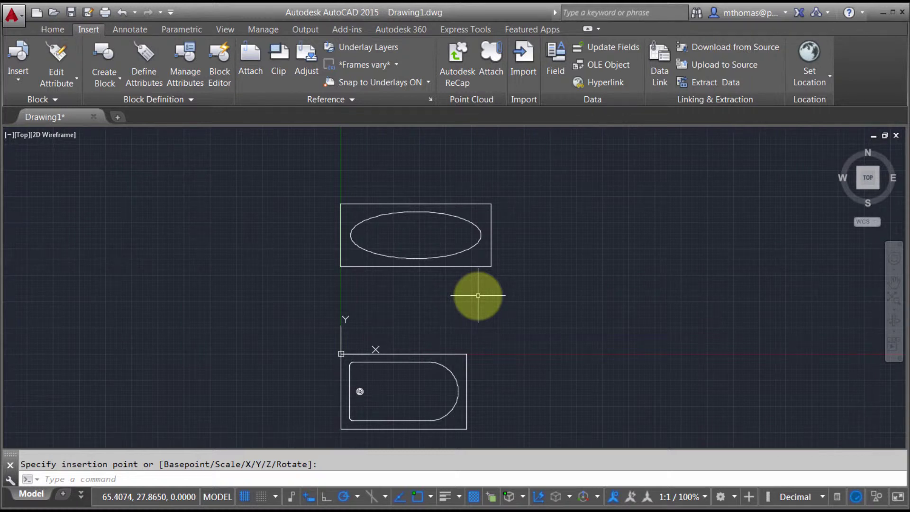
- Window-select the inserted ellipse block and delete it
left_click(476, 277)
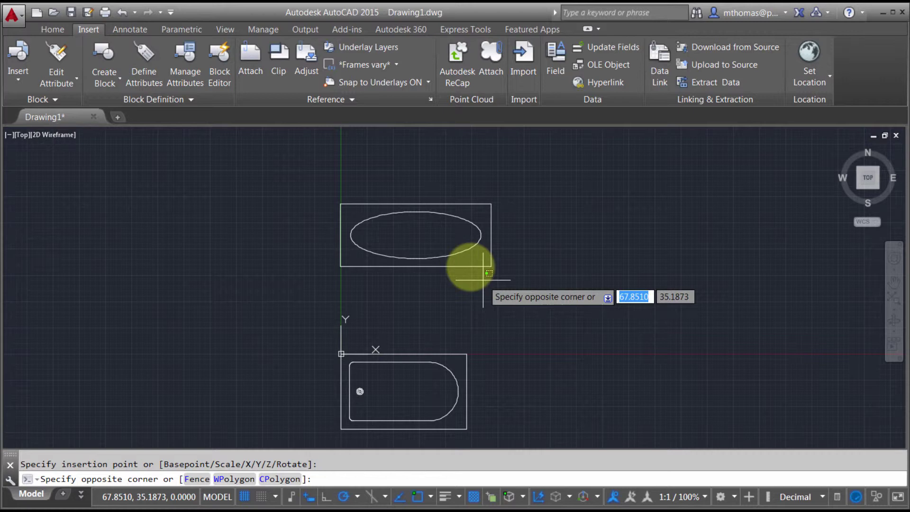
left_click(435, 238)
key("Delete")
mouse_move(432, 274)
middle_mouse_down()
mouse_move(437, 254)
mouse_move(416, 203)
middle_mouse_up()
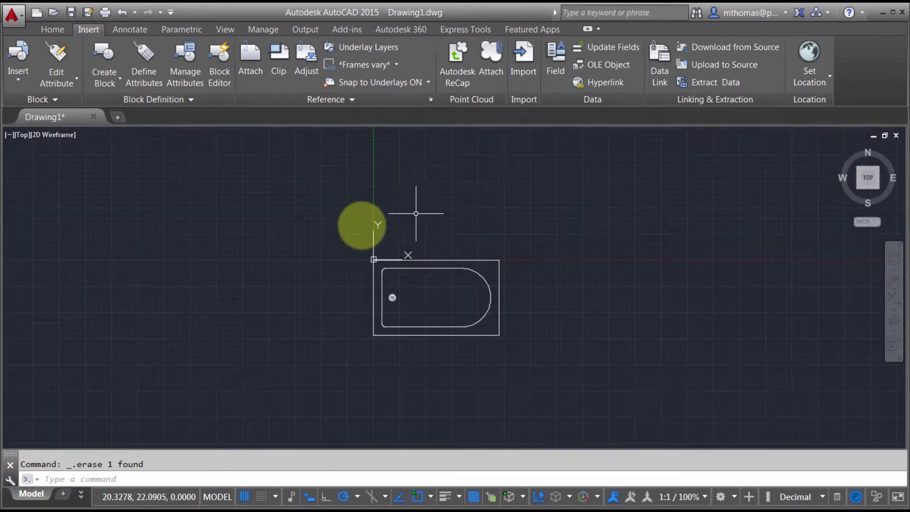
- Define block MyTub with base point 0,-18, window-selecting all 11 tub objects
left_click(103, 52)
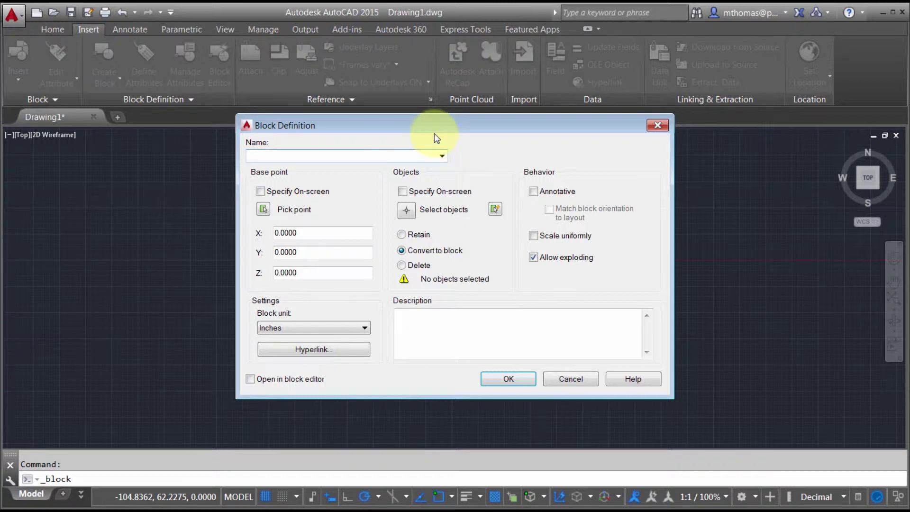
type("MyTub")
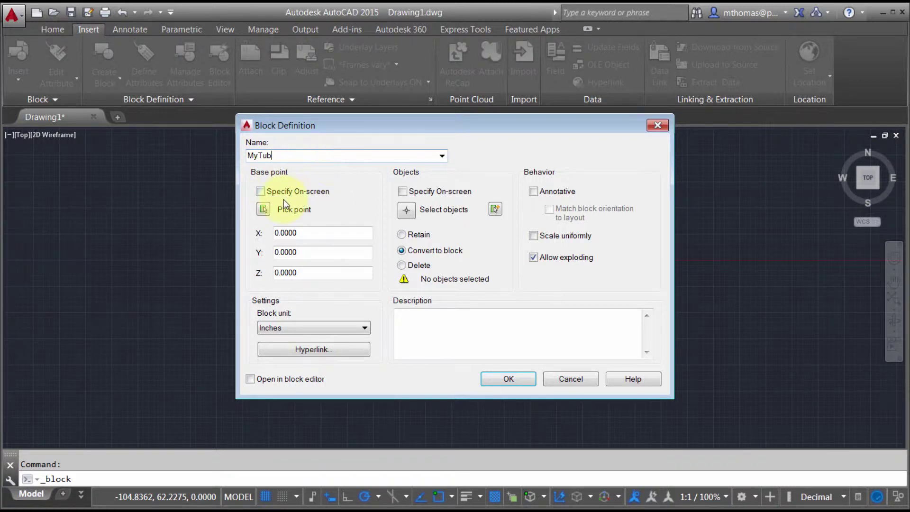
left_click(264, 209)
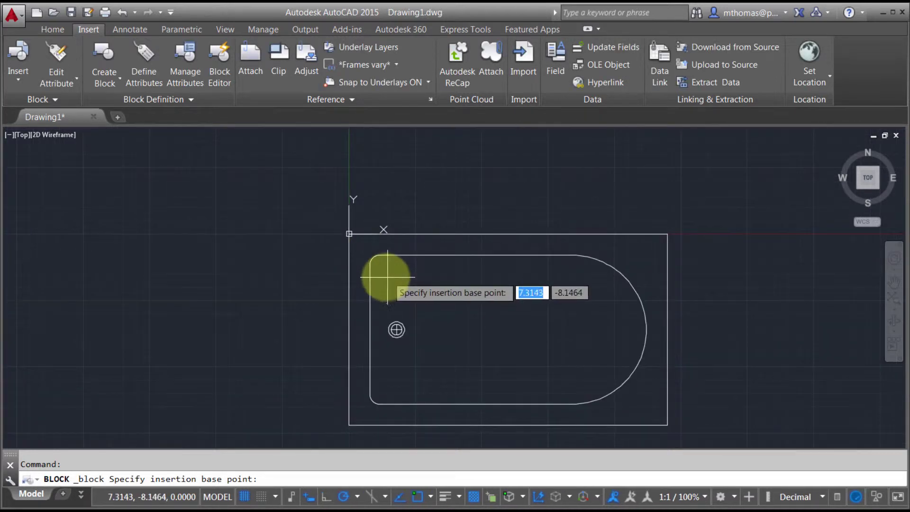
left_click(344, 318)
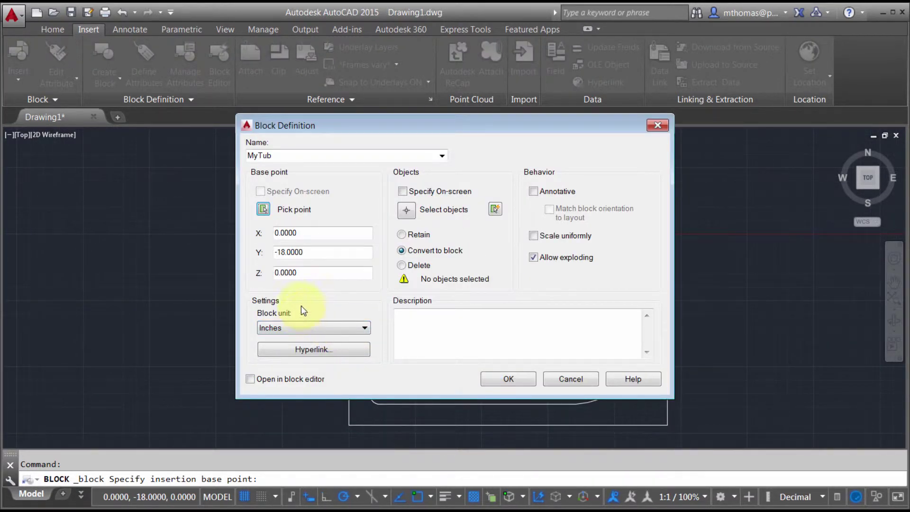
left_click(407, 209)
left_click(302, 204)
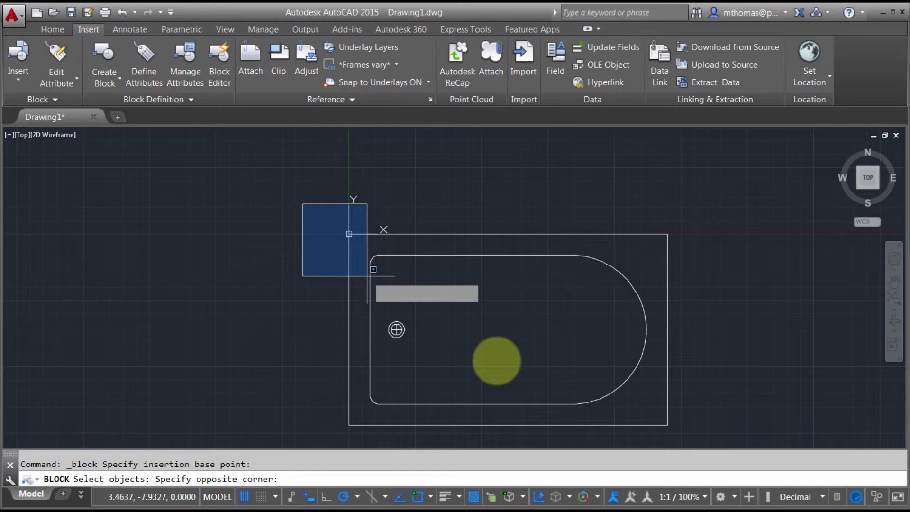
left_click(755, 446)
key("Return")
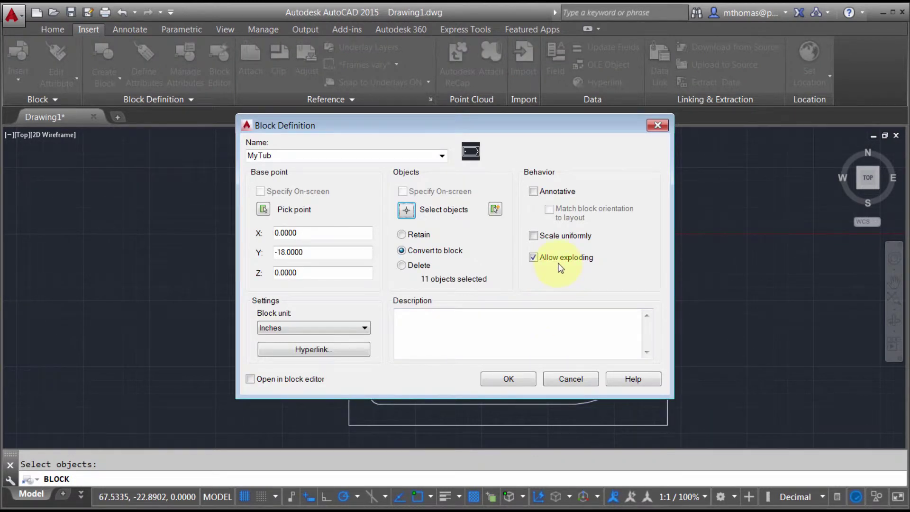
- Enable Scale uniformly and Open in block editor, then create the MyTub block
left_click(564, 236)
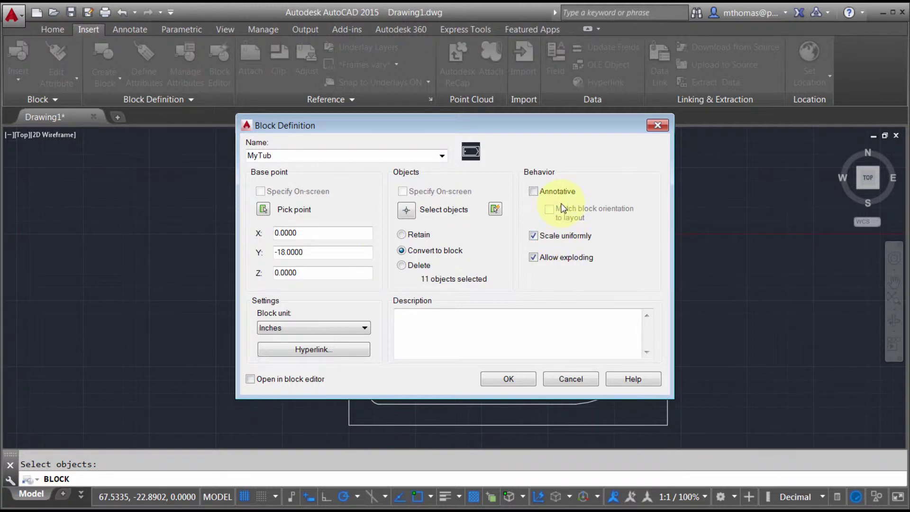
left_click(302, 383)
left_click(488, 382)
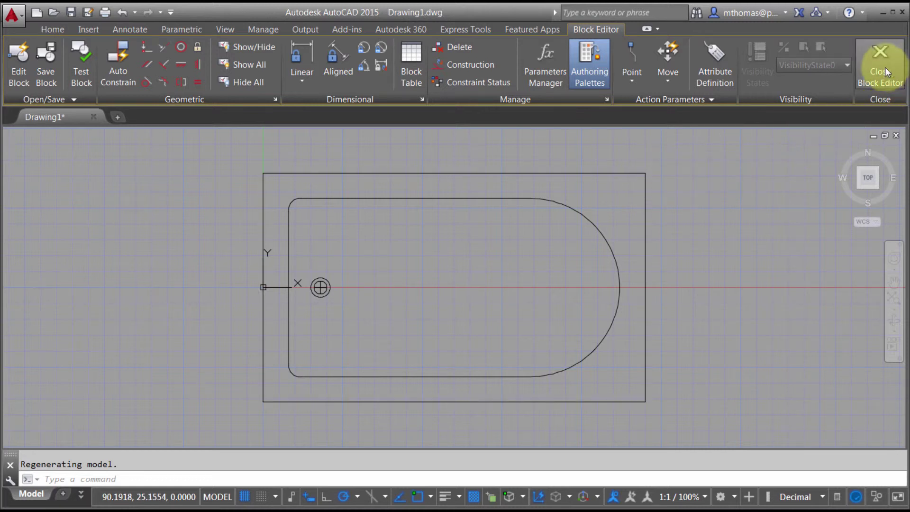
- Close the Block Editor and recenter the tub in model space
left_click(890, 90)
middle_click_drag(551, 269, 487, 262)
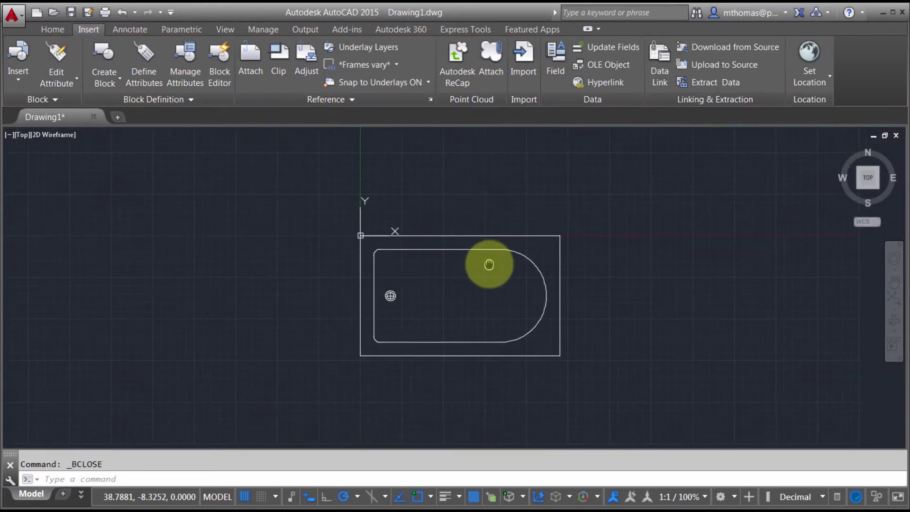
- Reopen the selected tub block in the Block Editor via its shortcut menu
left_click(492, 242)
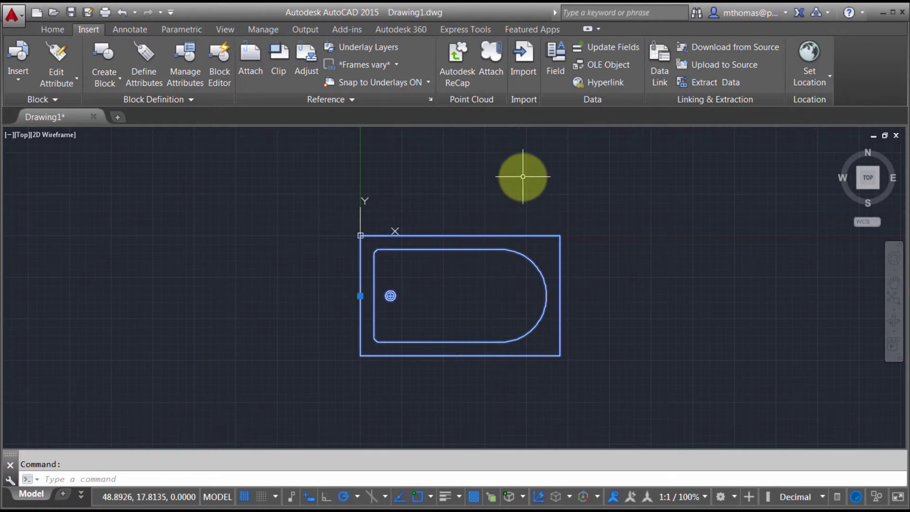
right_click(522, 176)
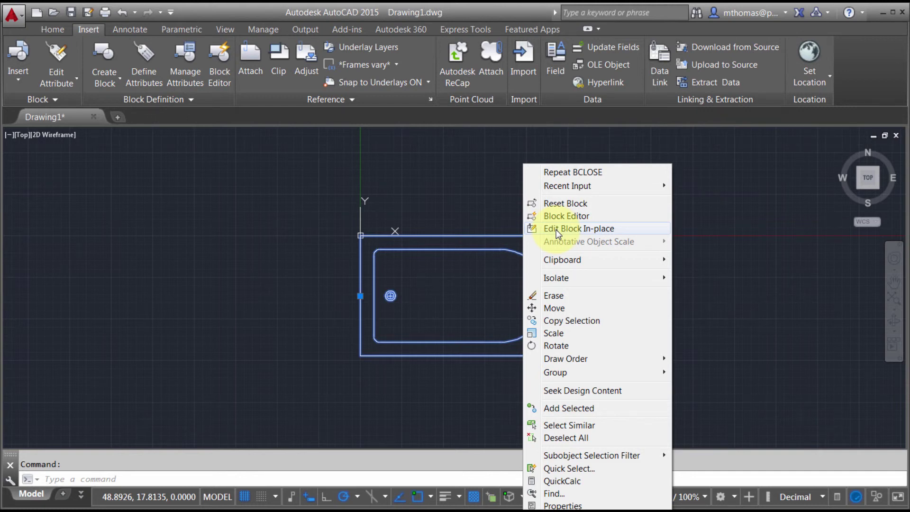
left_click(559, 215)
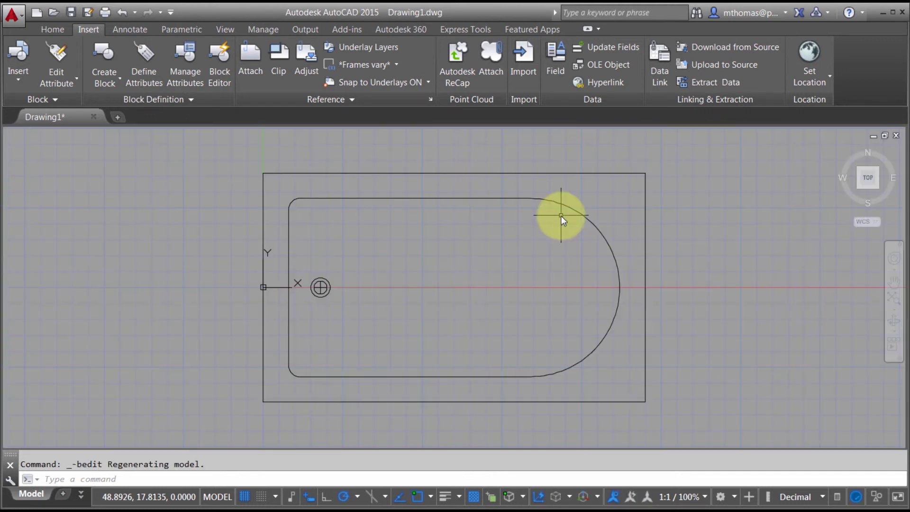